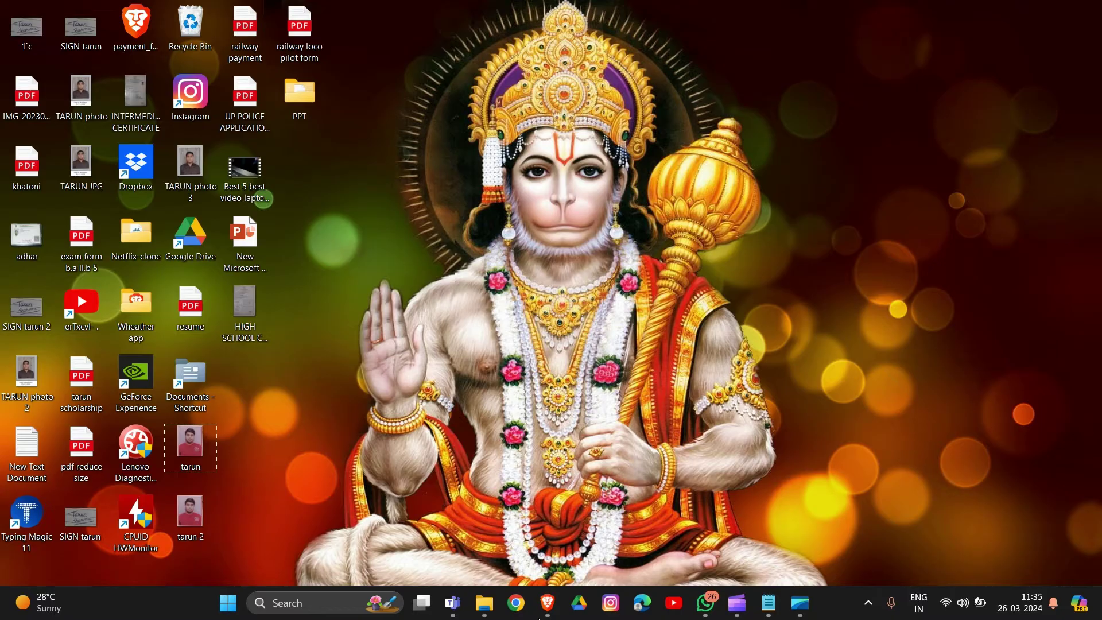
Step: Open System > Sound in Settings and confirm Speakers (Realtek(R) Audio) is the selected output
left_click(232, 608)
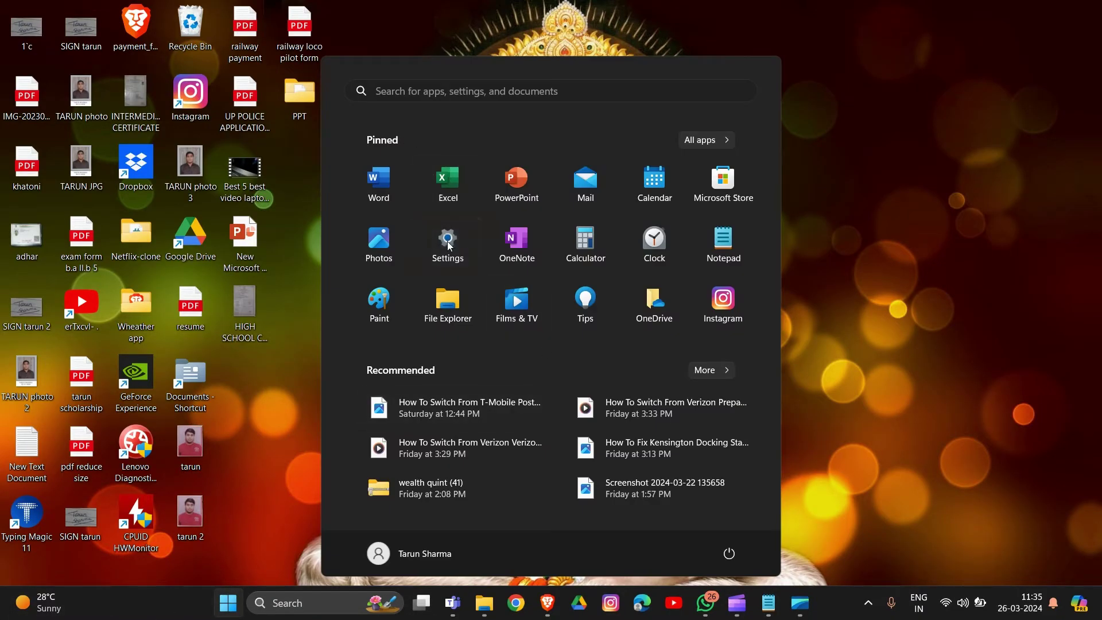
left_click(448, 244)
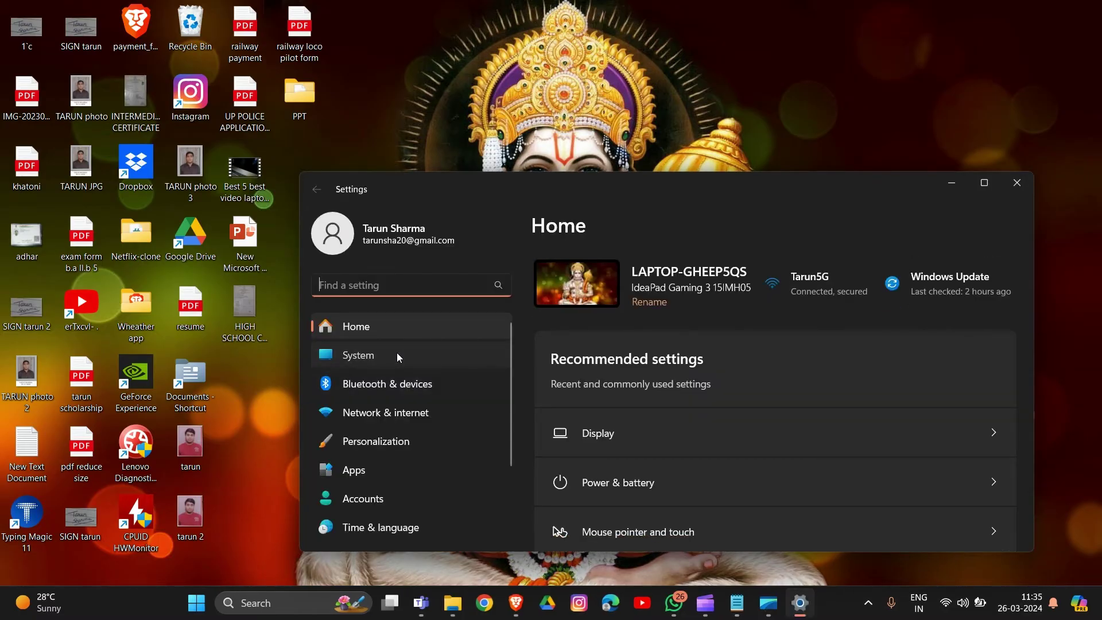
left_click(398, 356)
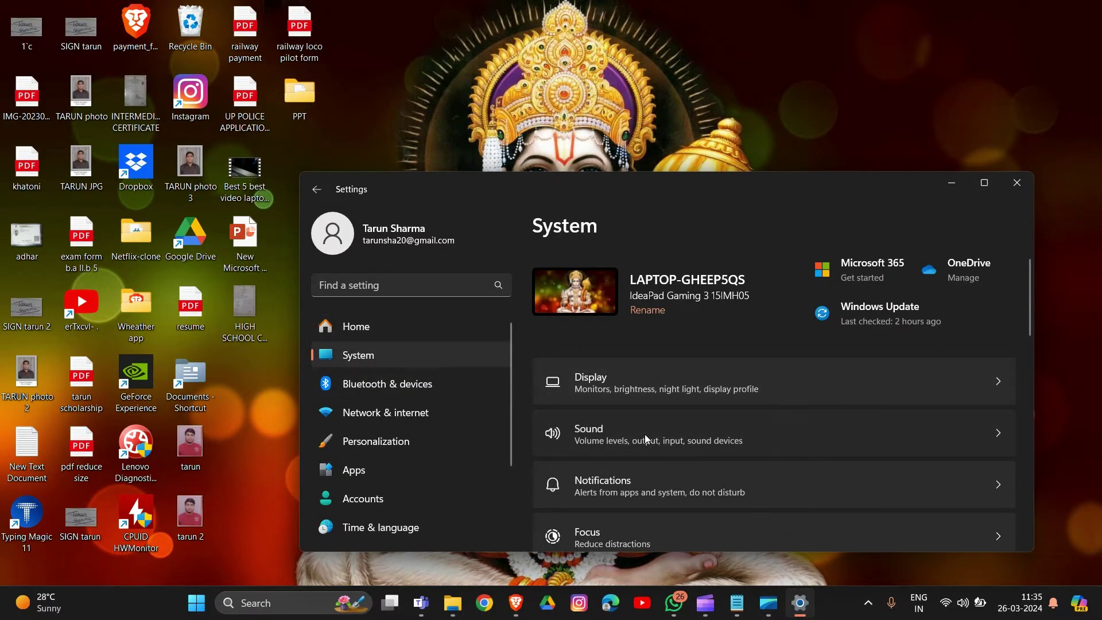
left_click(646, 434)
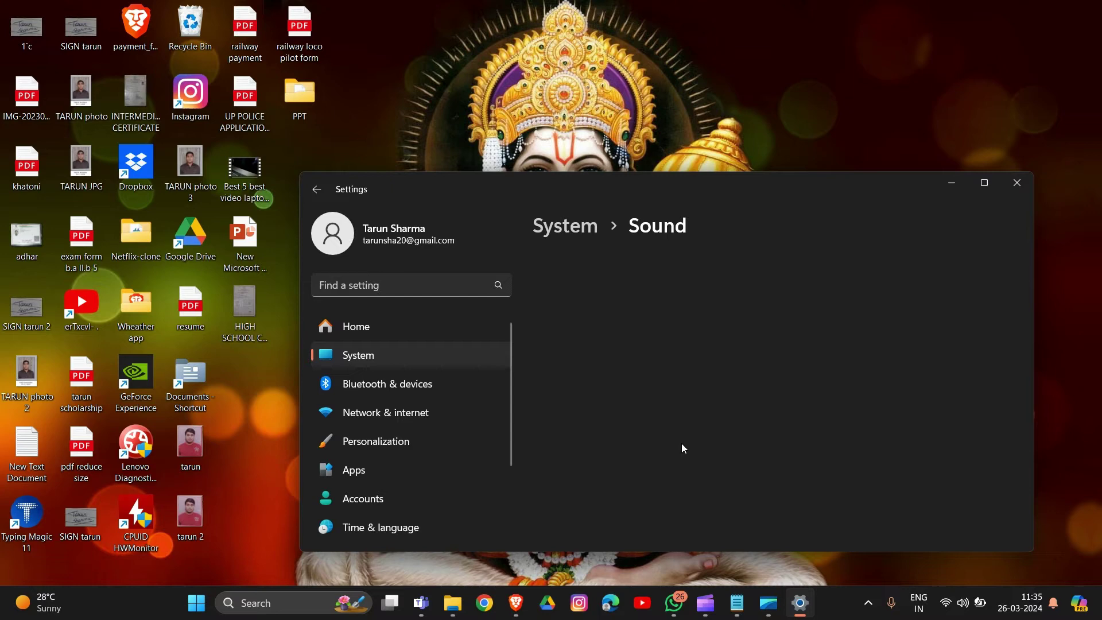
scroll(799, 435, "down", 1)
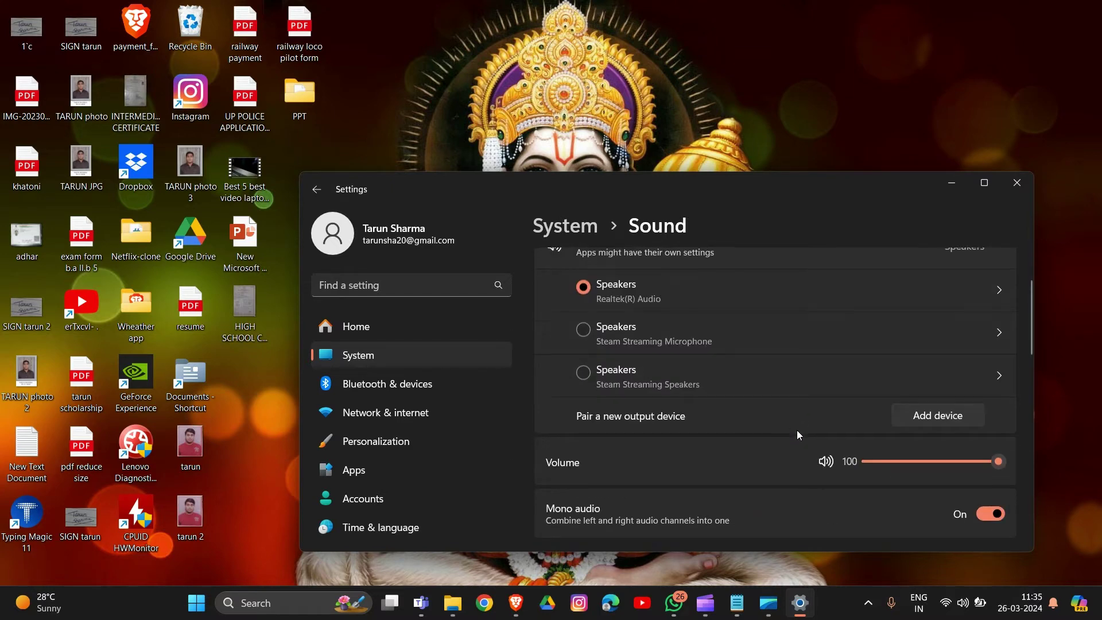
scroll(798, 435, "up", 1)
scroll(797, 430, "down", 1)
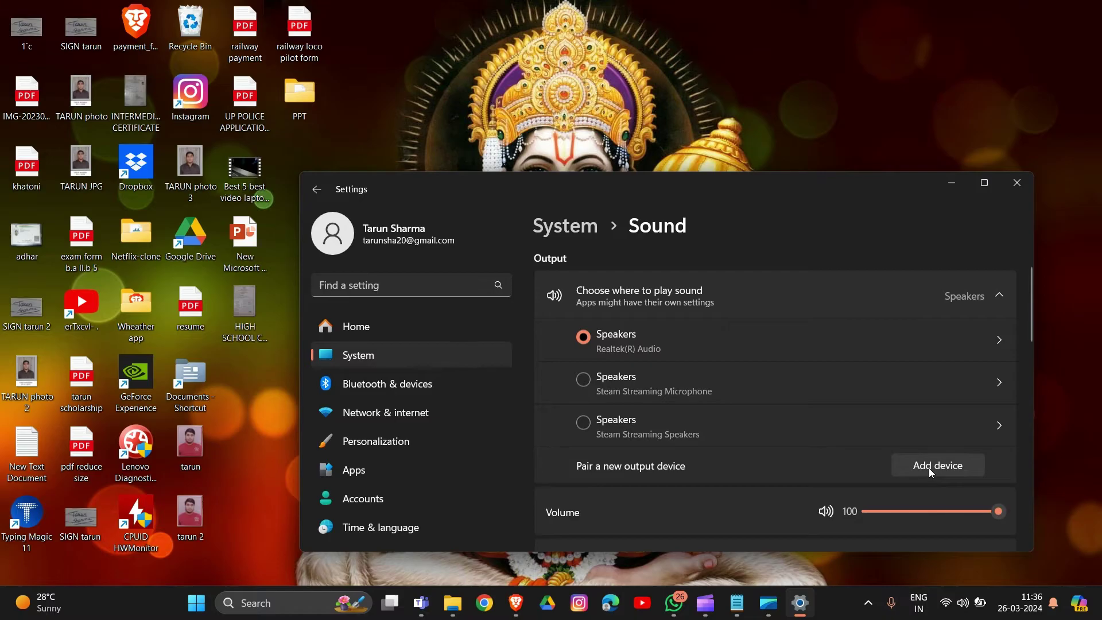
Step: Start adding a wireless display or dock, cancel without pairing, and minimize Settings
left_click(931, 470)
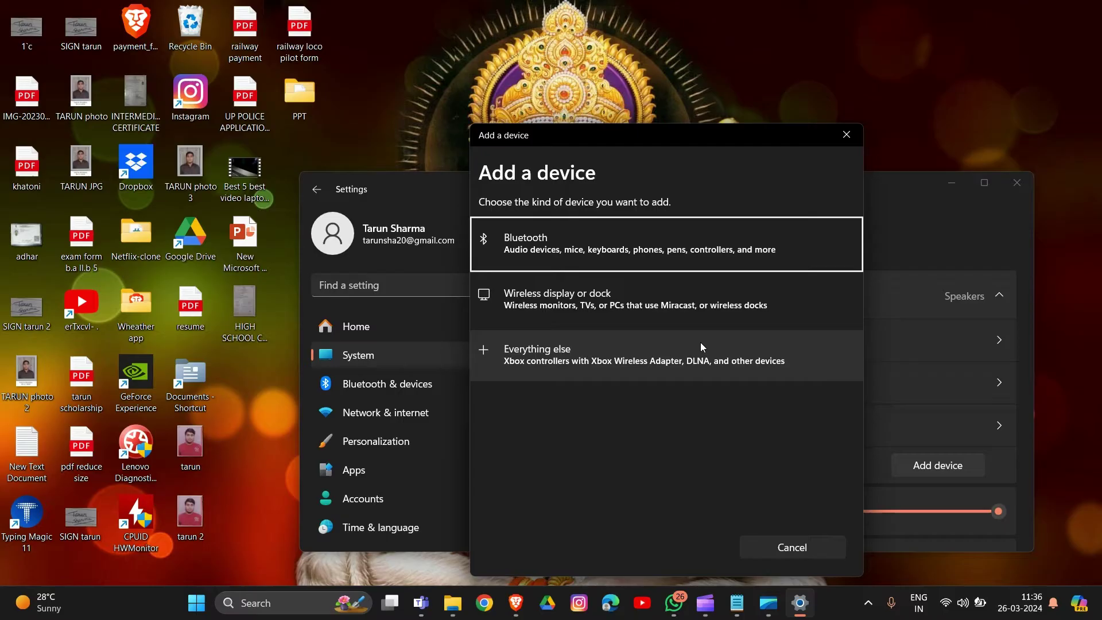
left_click(652, 307)
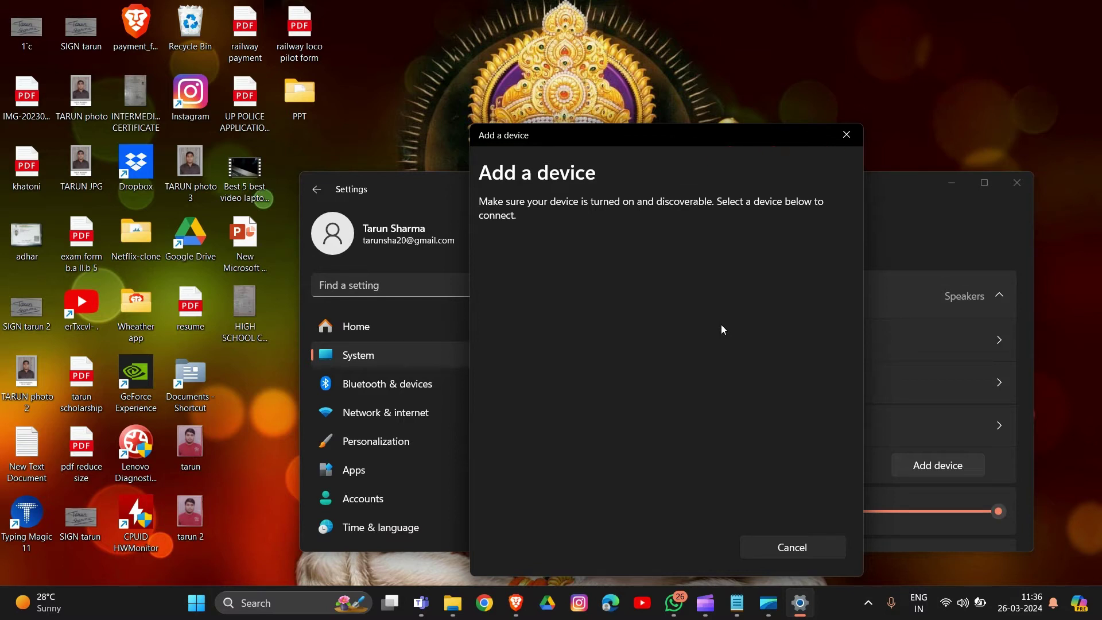
left_click(857, 145)
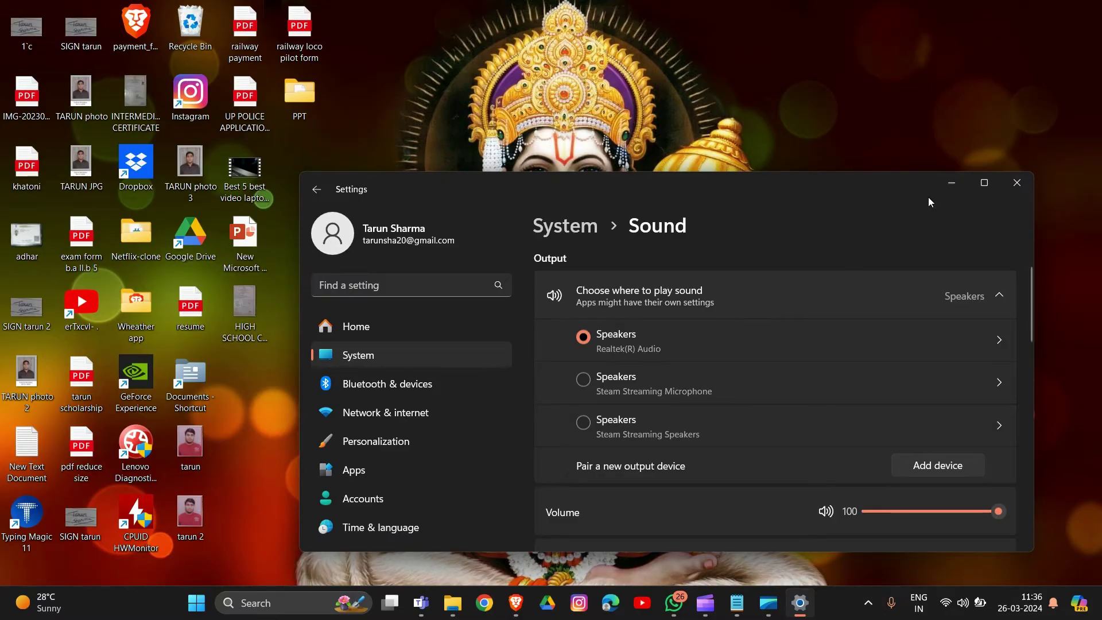
left_click(945, 188)
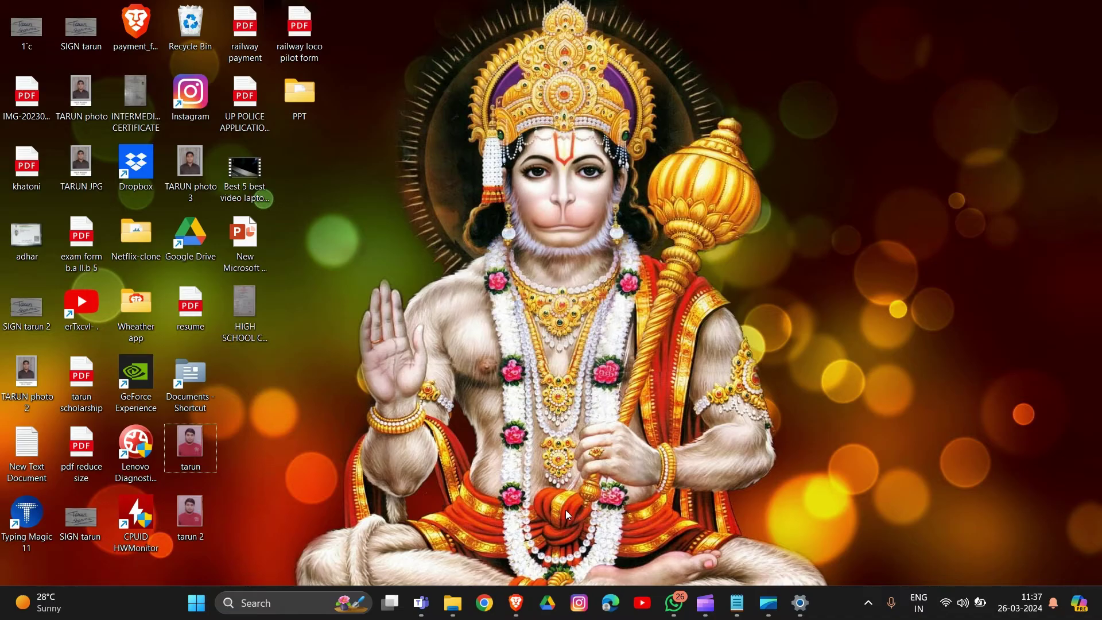
Step: Launch Device Manager from the Win+X menu and expand Sound, video and game controllers
key("super+x")
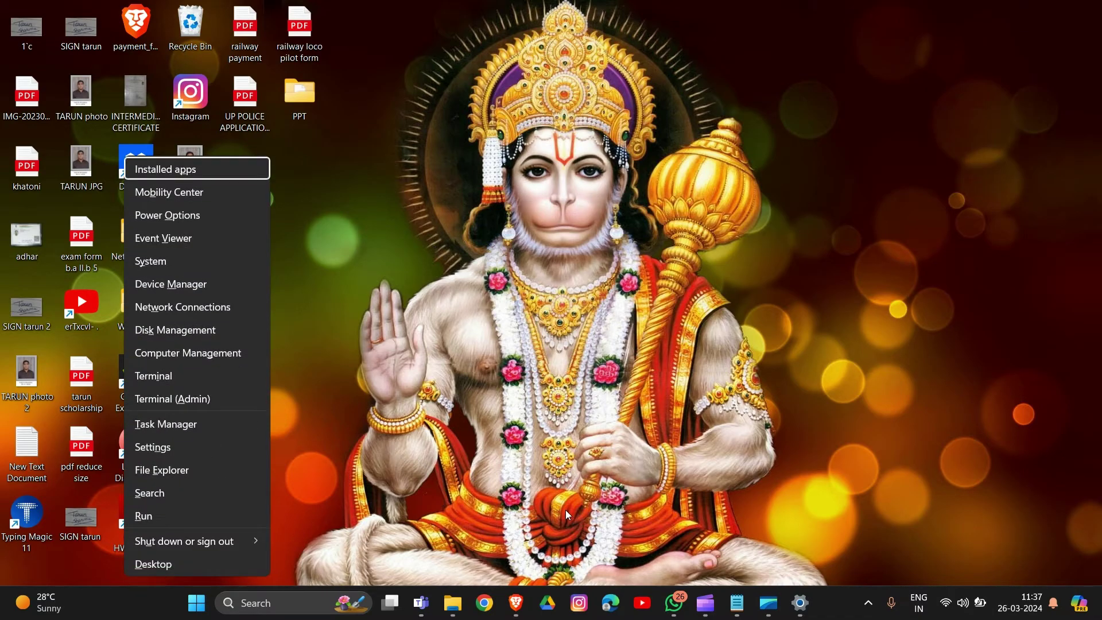
left_click(192, 294)
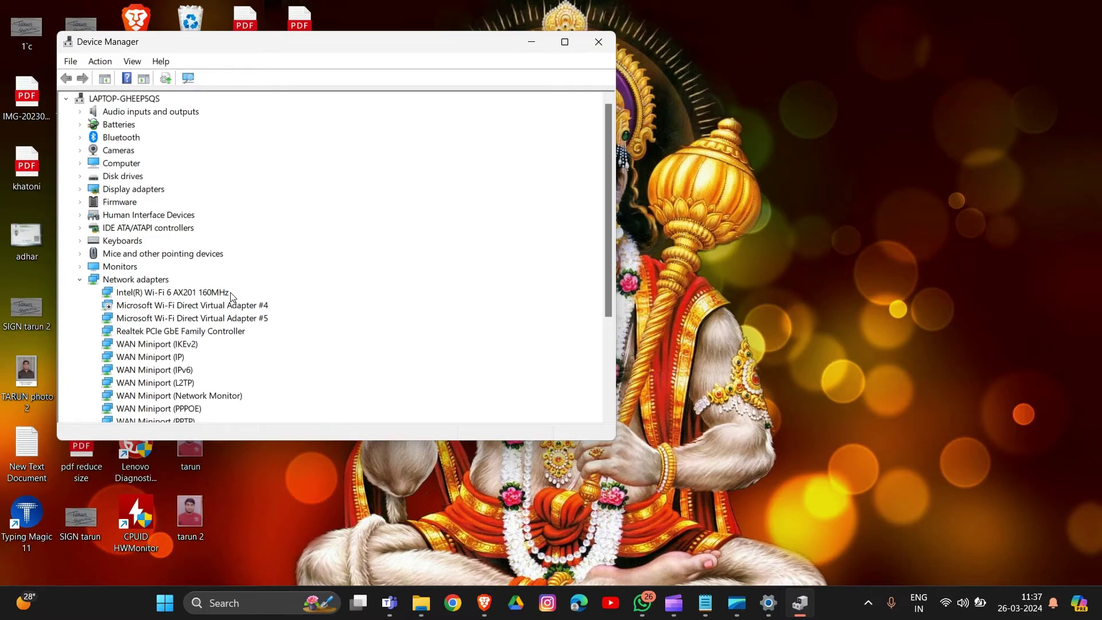
scroll(232, 297, "down", 1)
scroll(232, 297, "down", 2)
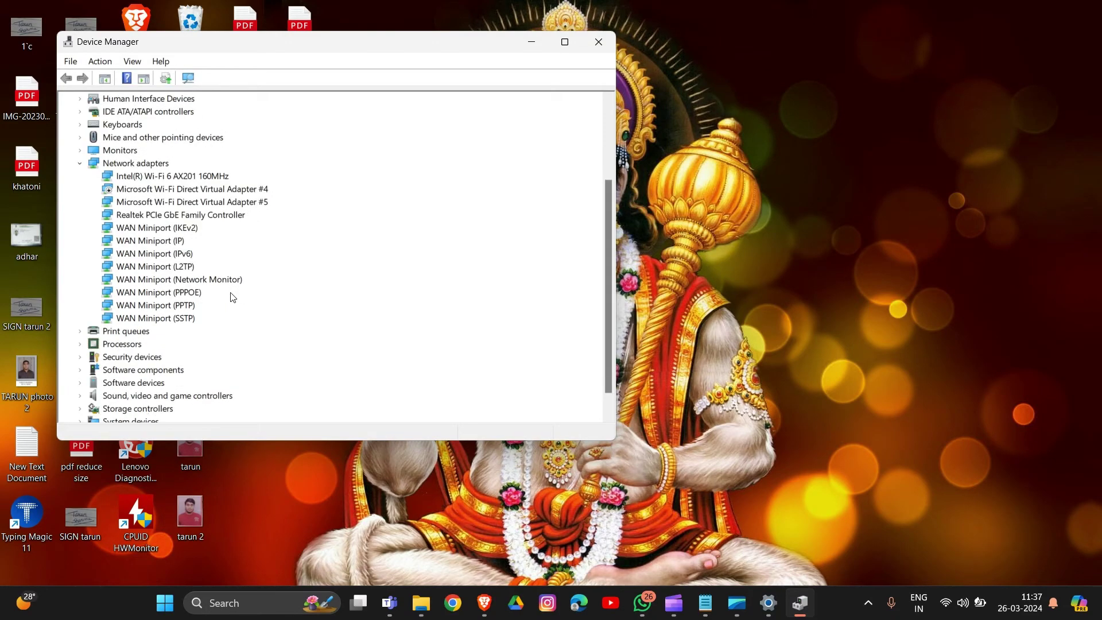
double_click(167, 396)
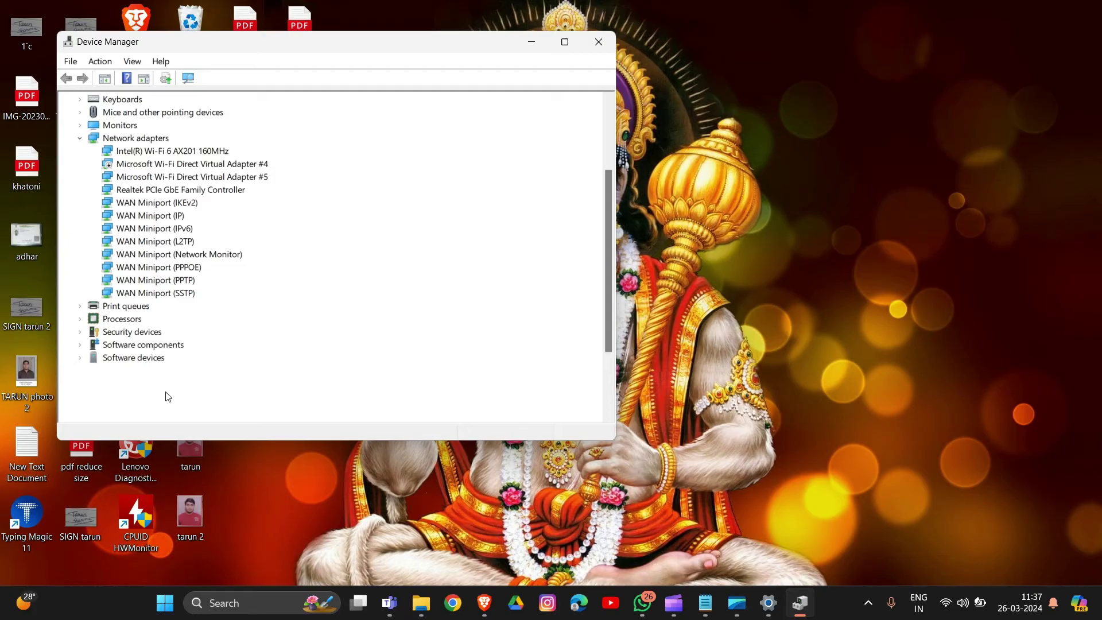
scroll(270, 389, "down", 1)
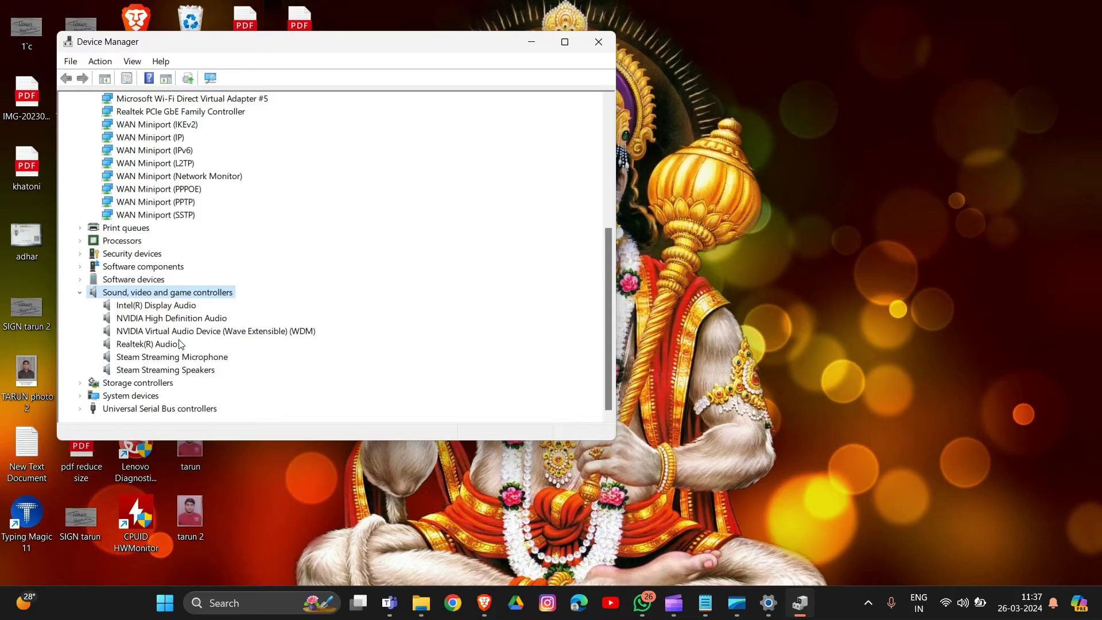
Step: Review the uninstall prompt for Steam Streaming Microphone, cancel it, and close Device Manager
right_click(145, 357)
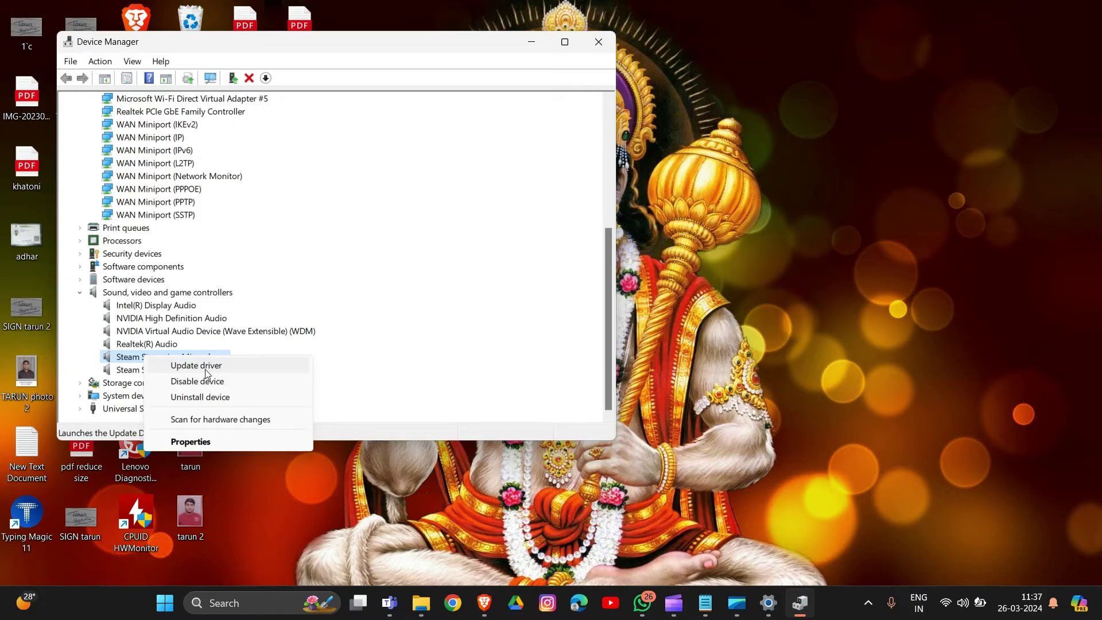
left_click(198, 398)
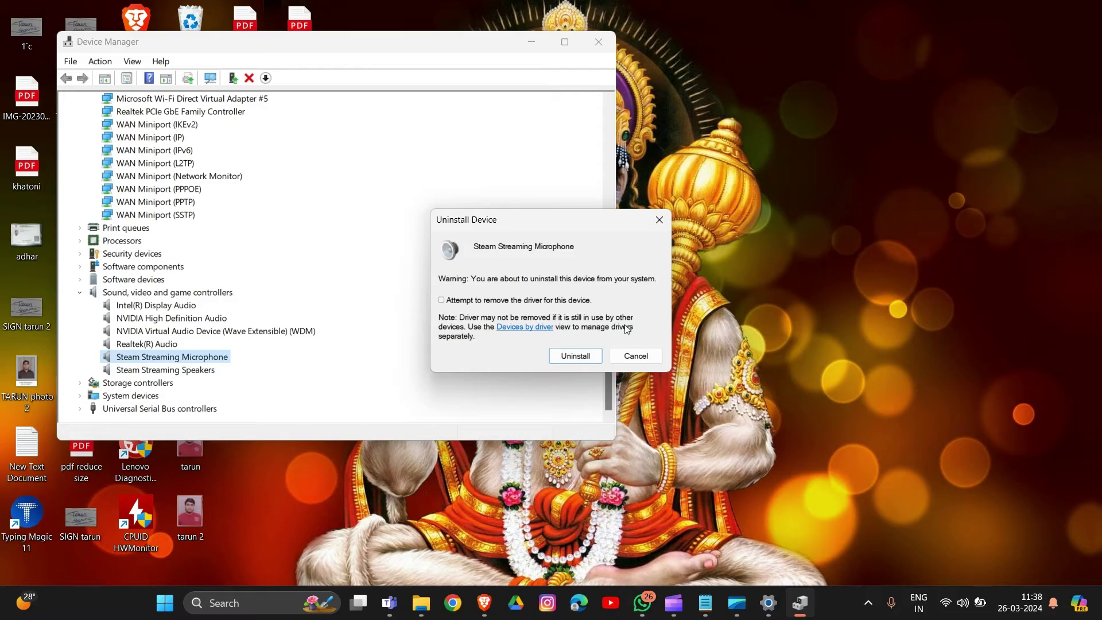
left_click(634, 356)
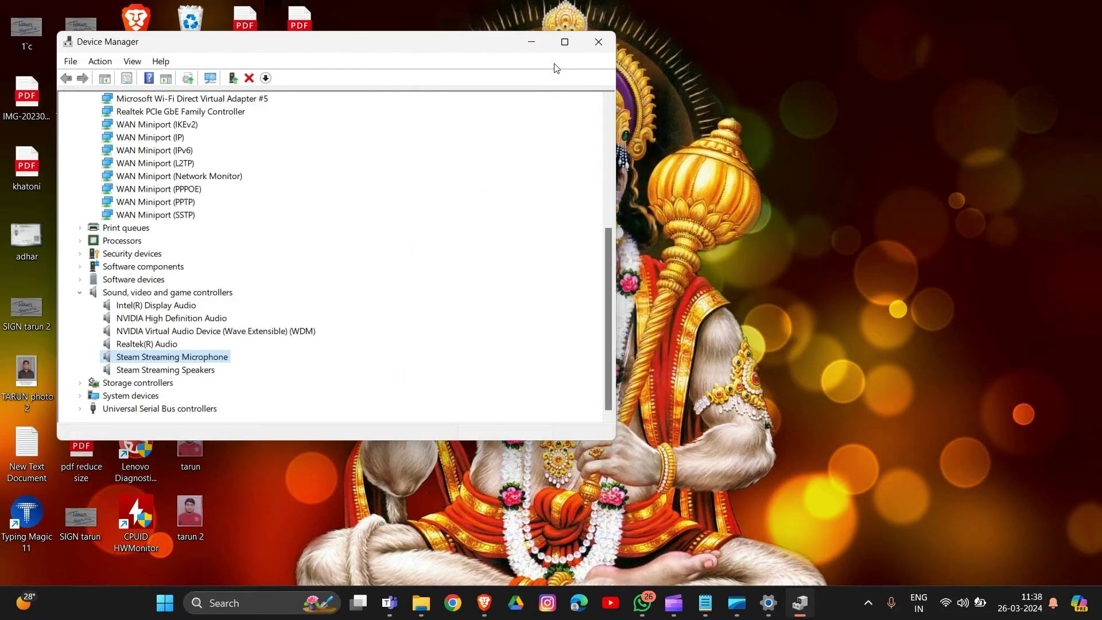
left_click(598, 42)
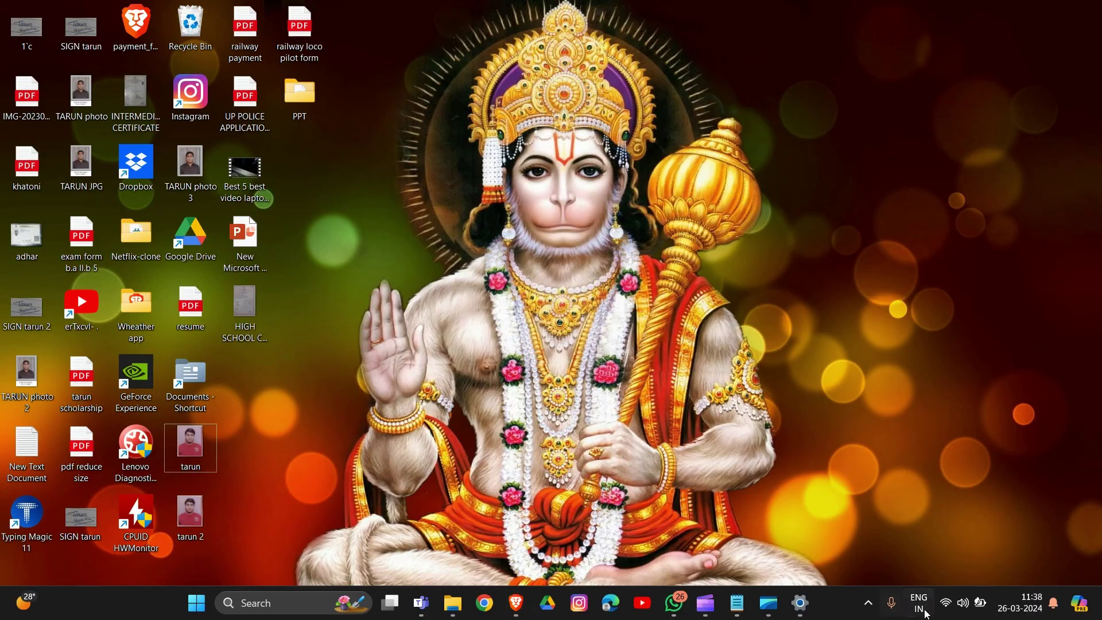
Step: Unmute the system volume in Quick Settings and go to the Sound settings page
left_click(942, 612)
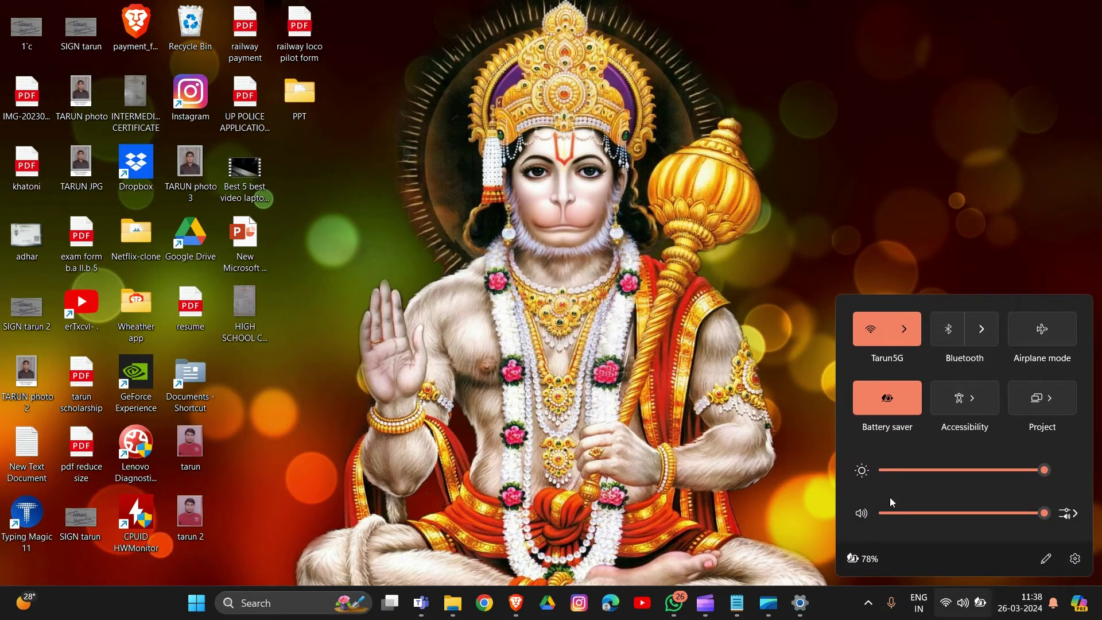
left_click(868, 514)
left_click(869, 514)
right_click(869, 514)
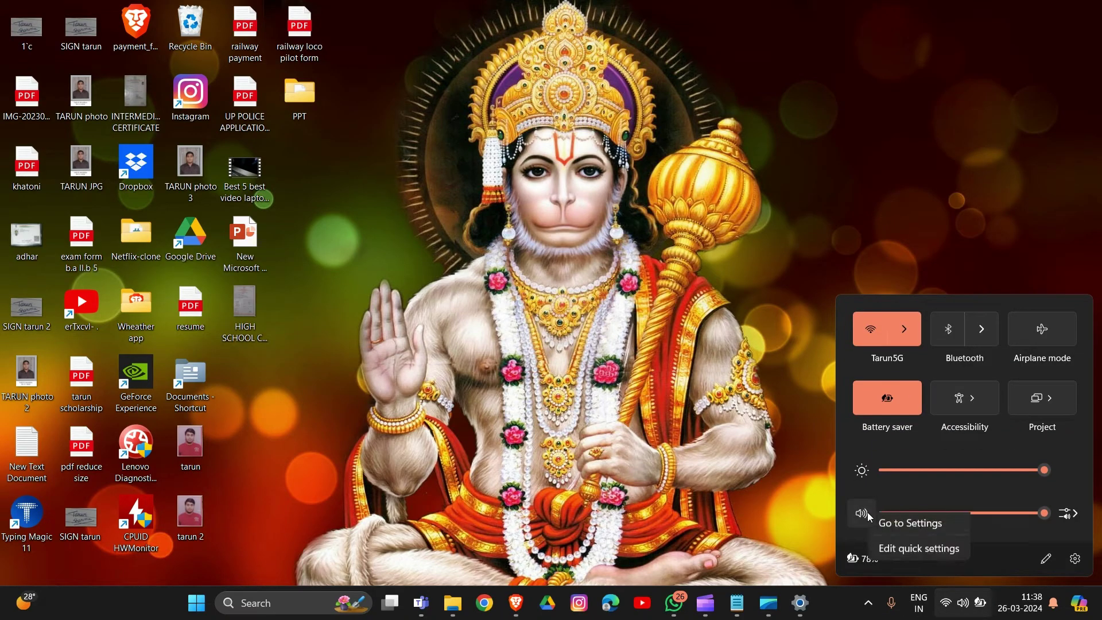
left_click(901, 532)
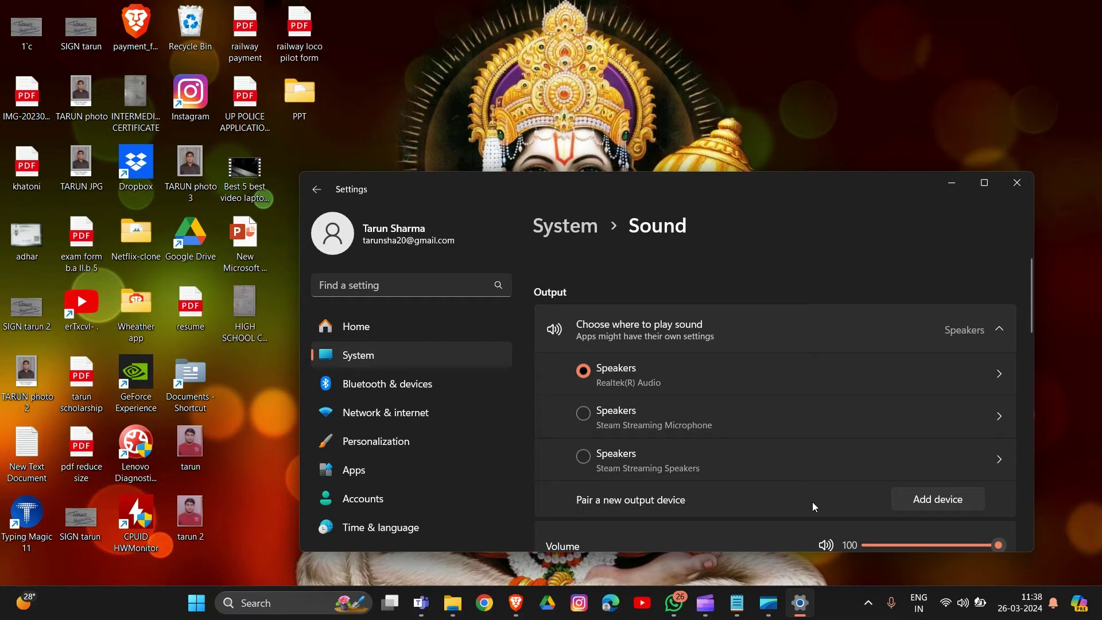
Step: Begin adding a new output device, then close the Add a device dialog unpaired
left_click(956, 511)
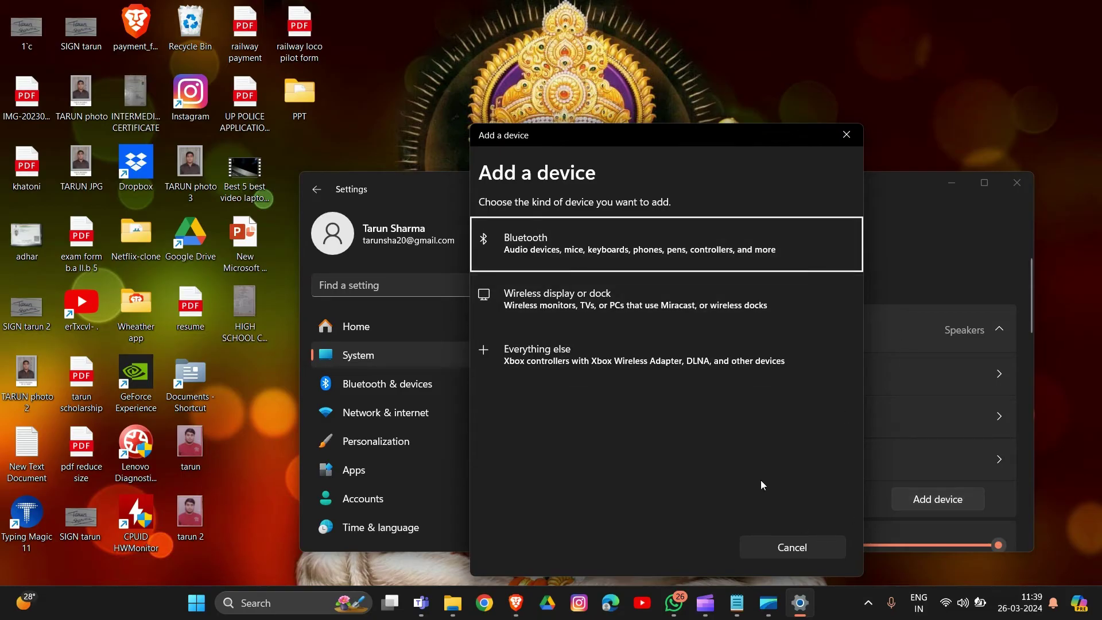
left_click(961, 246)
left_click(847, 137)
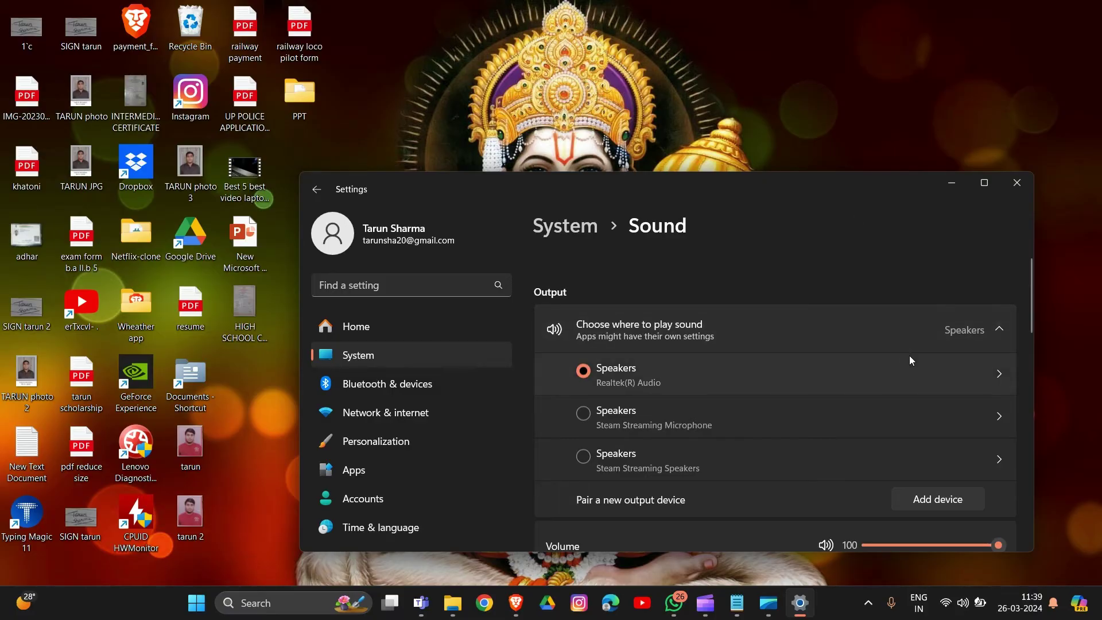
Step: Check the Input devices such as Microphone Array and dismiss the Add a device dialog
scroll(867, 401, "down", 3)
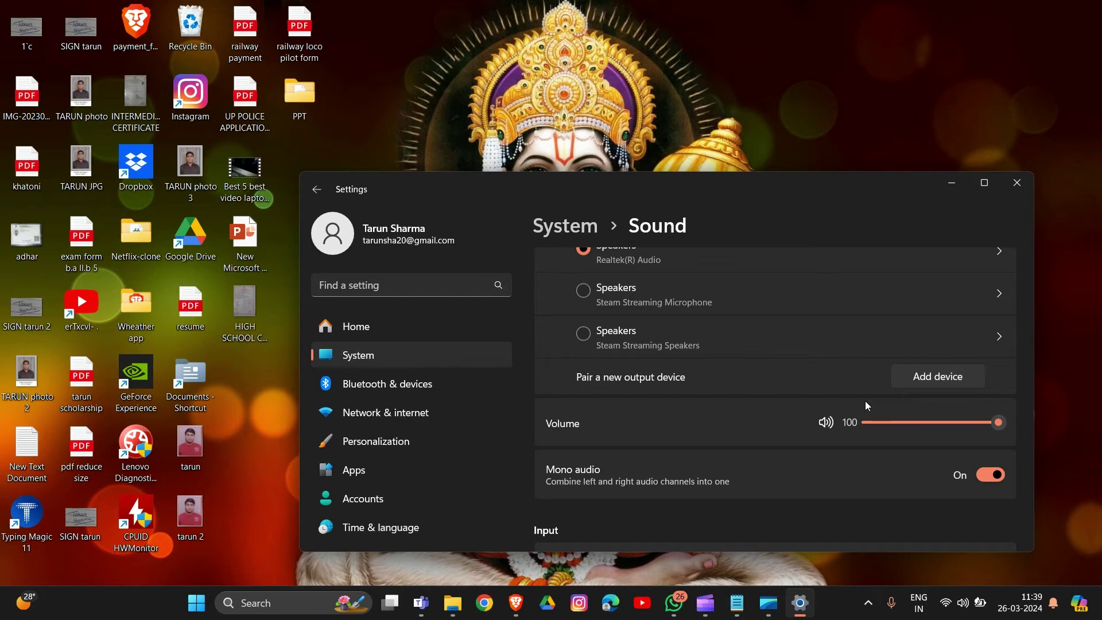
scroll(866, 400, "up", 1)
scroll(866, 401, "down", 5)
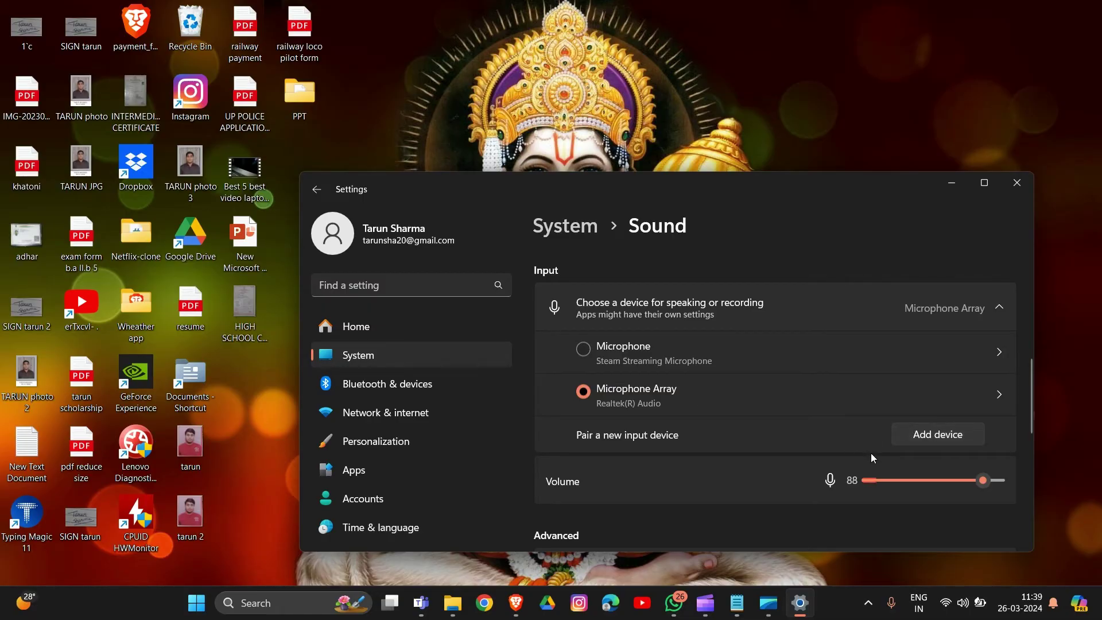
left_click(950, 446)
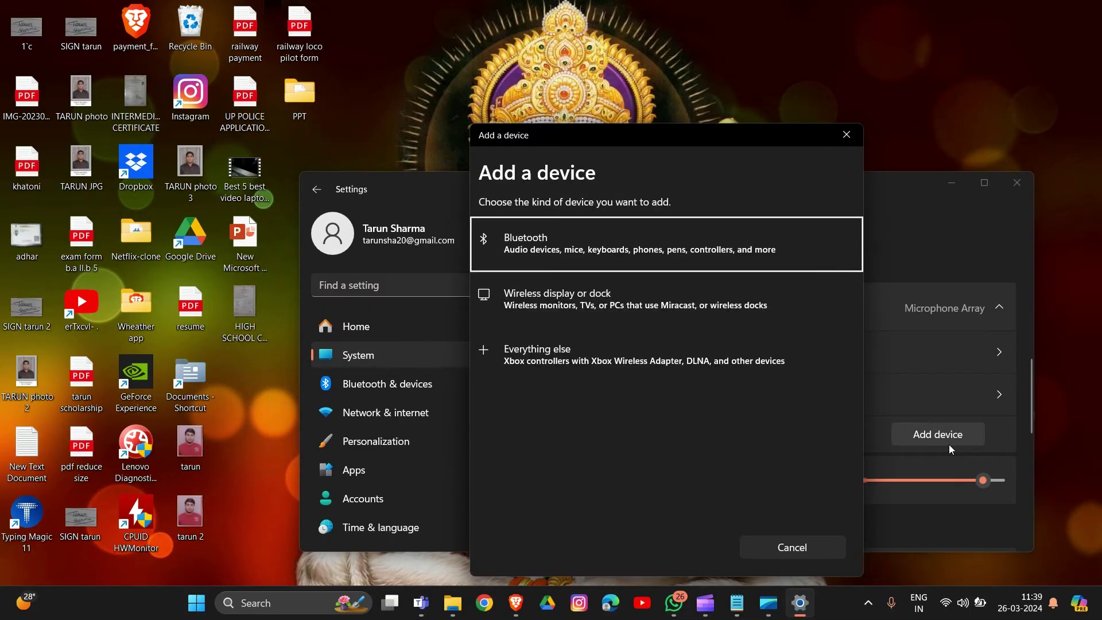
left_click(852, 133)
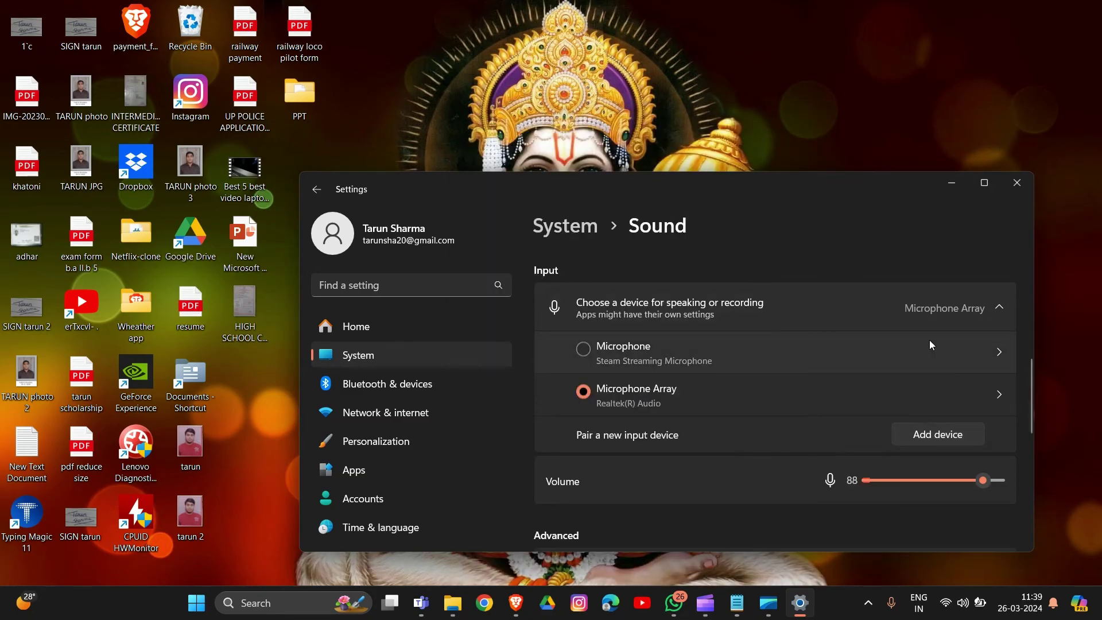
scroll(930, 340, "up", 2)
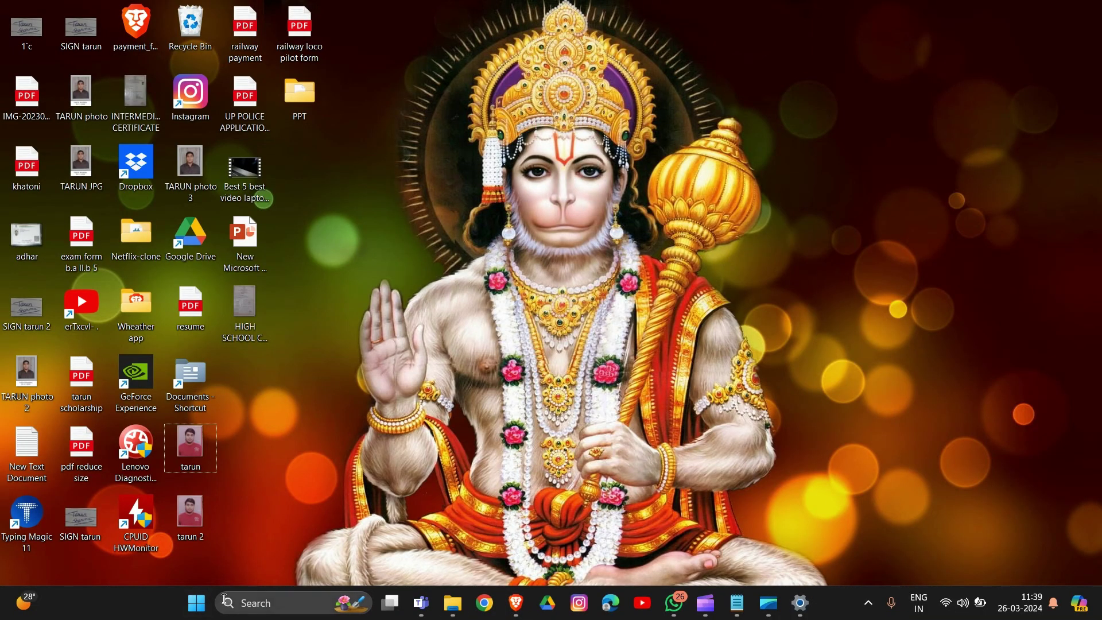
Step: Search 'cont' and open Control Panel to reach the Programs and Features list
left_click(250, 603)
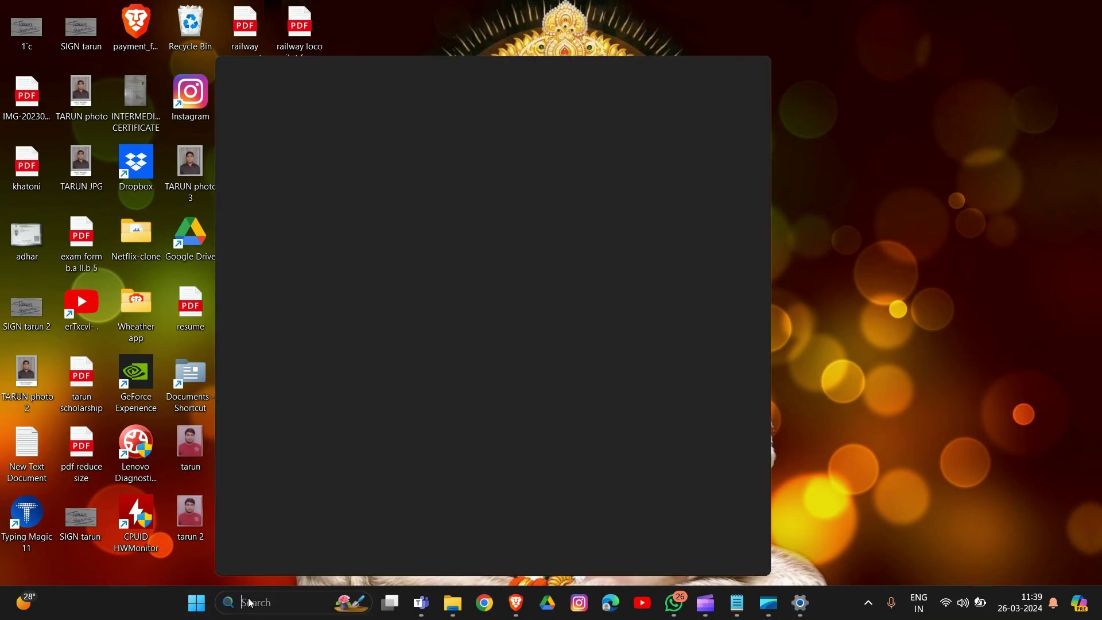
type("control Panel")
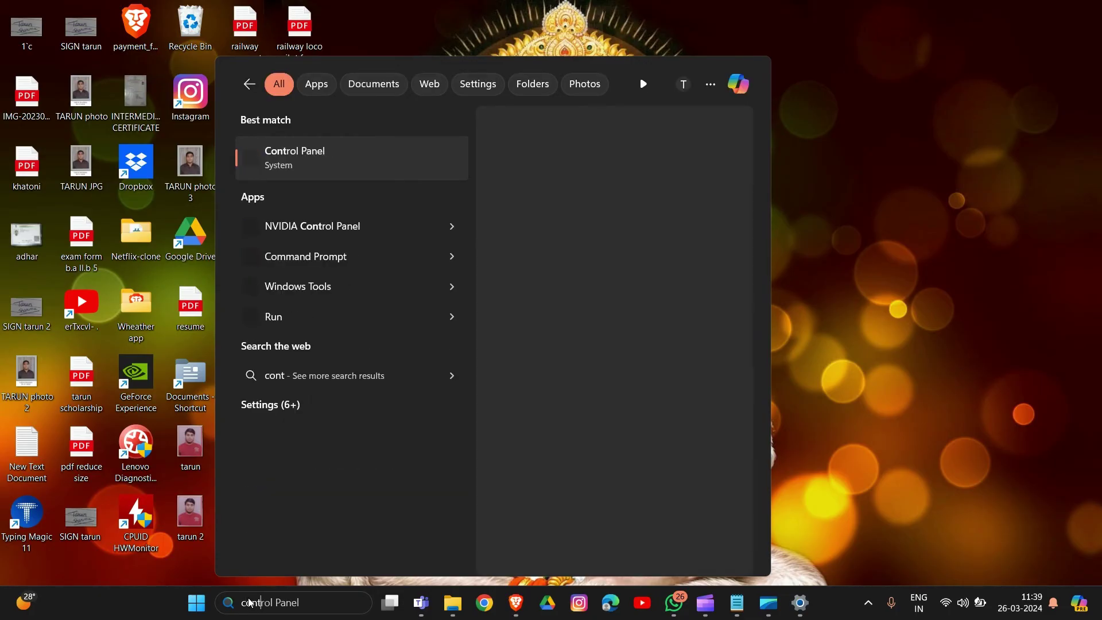
left_click(415, 150)
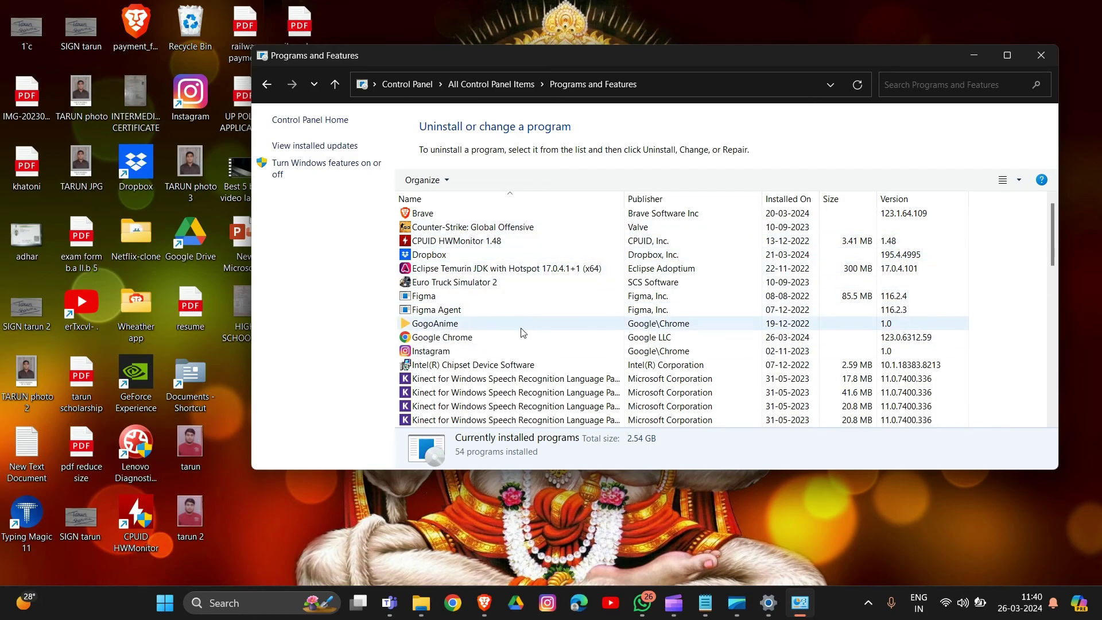
Step: Select Brave in the installed programs list to expose Uninstall, then minimize the window
right_click(461, 224)
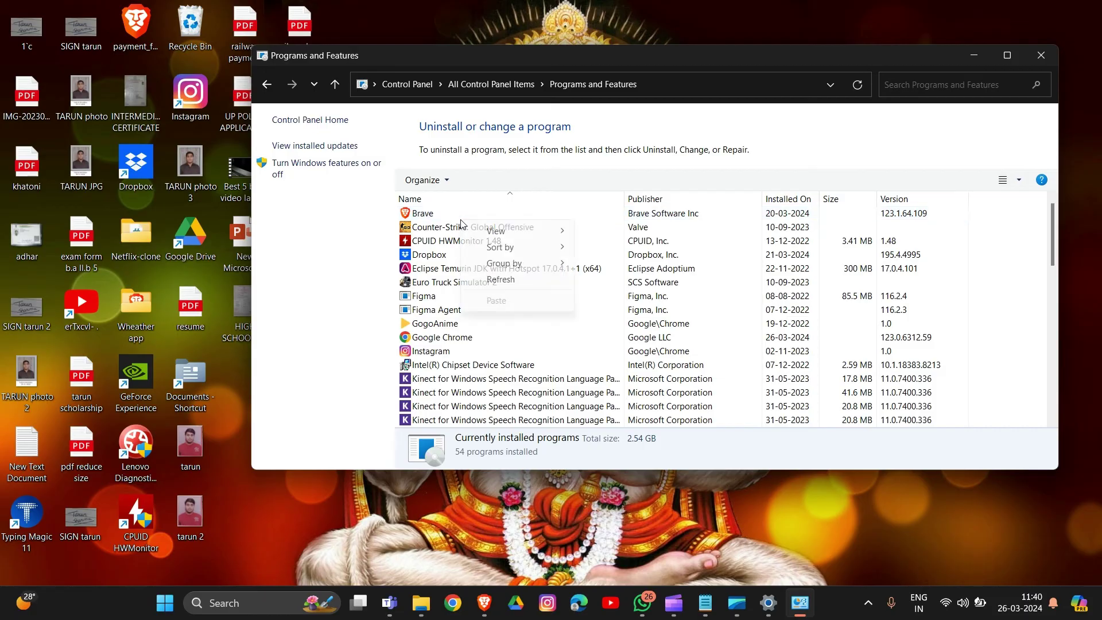
left_click(438, 219)
right_click(437, 219)
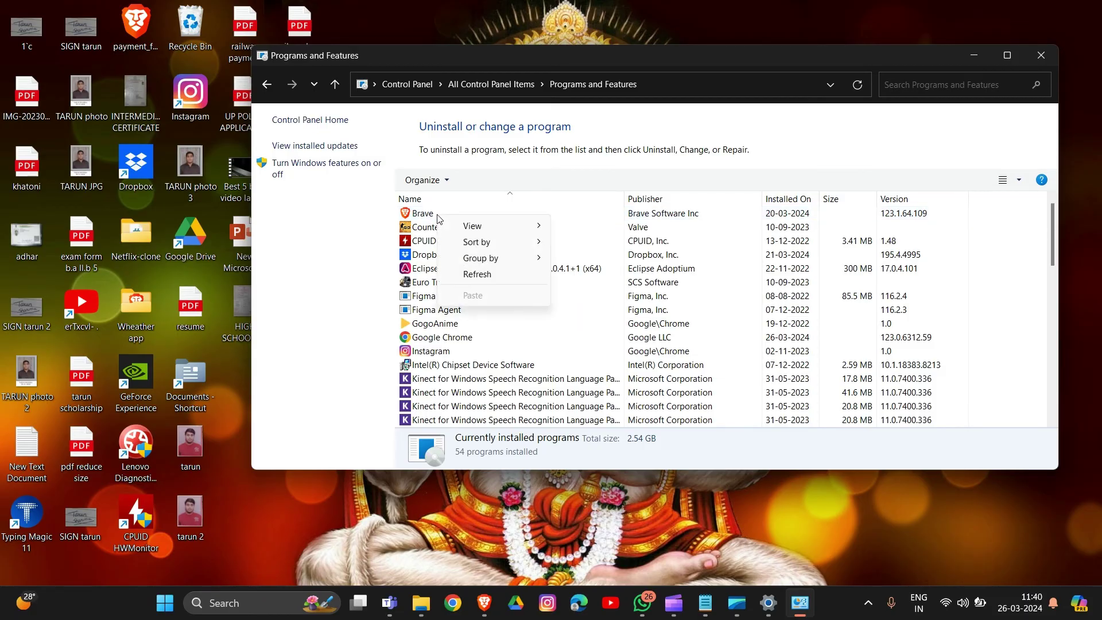
left_click(433, 216)
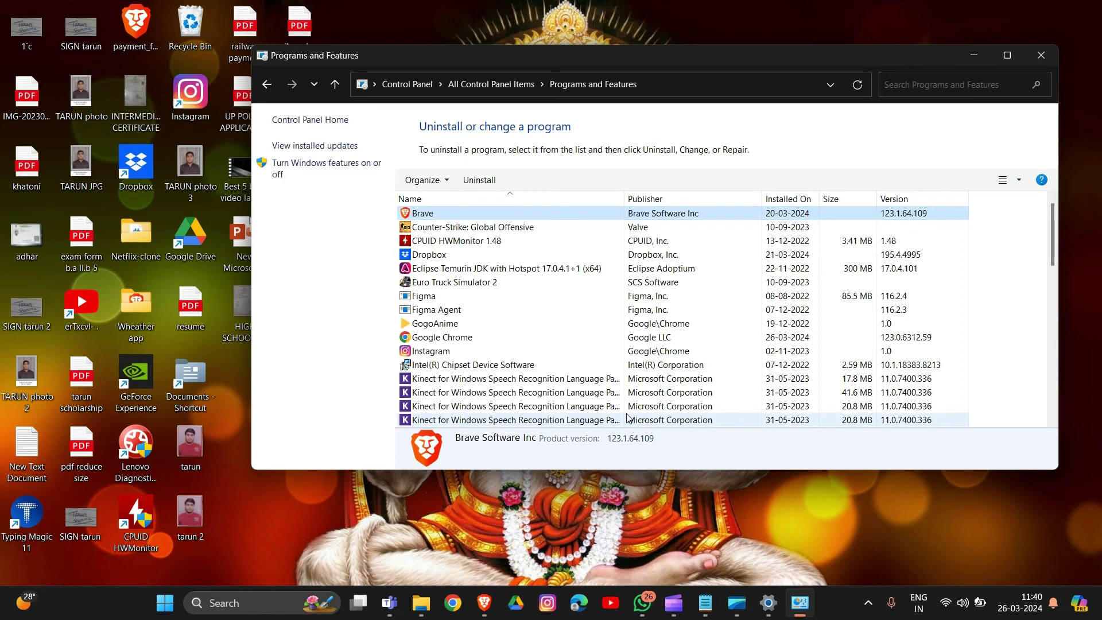
left_click(970, 57)
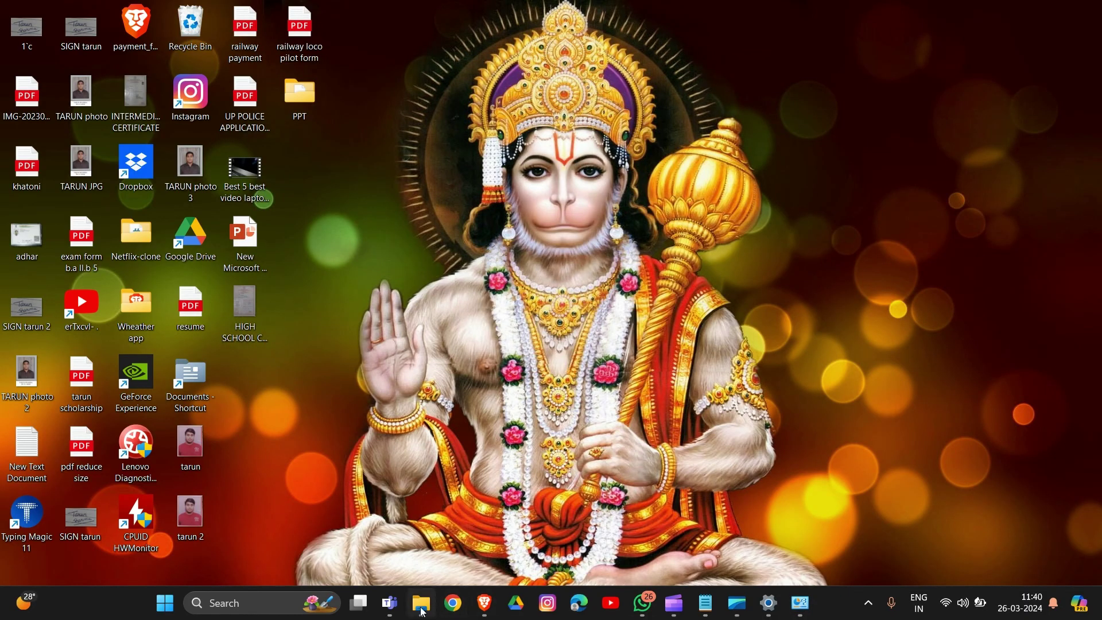
Step: View This PC drives Windows-SSD (C:) and CD Drive (D:), then return to the Solution 4 slide
left_click(424, 612)
left_click(423, 612)
left_click(422, 603)
scroll(121, 371, "down", 5)
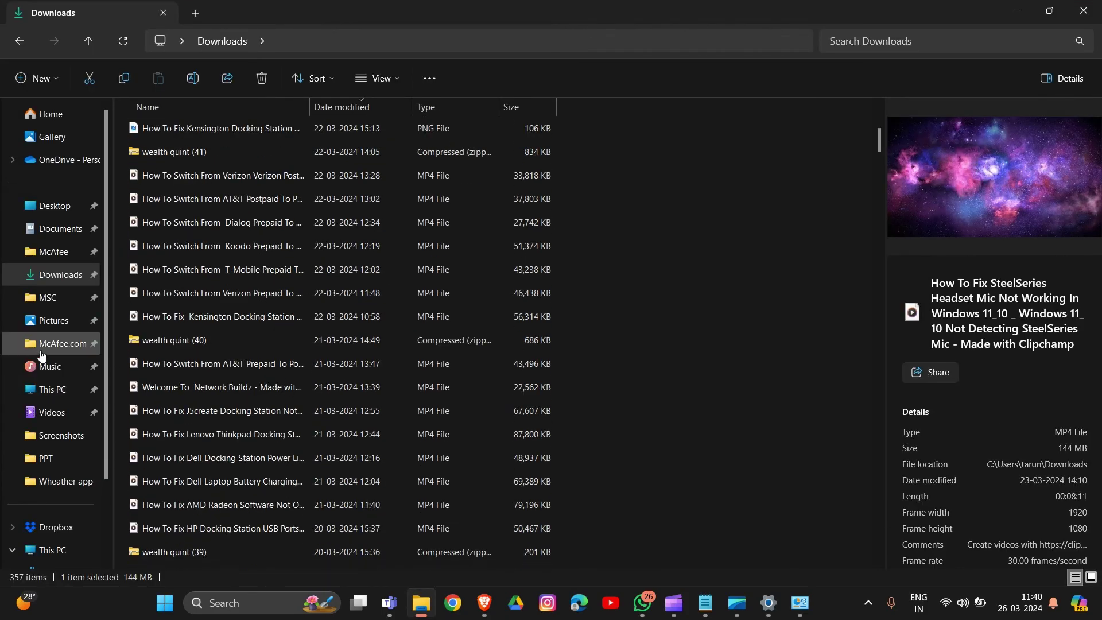
scroll(42, 356, "down", 2)
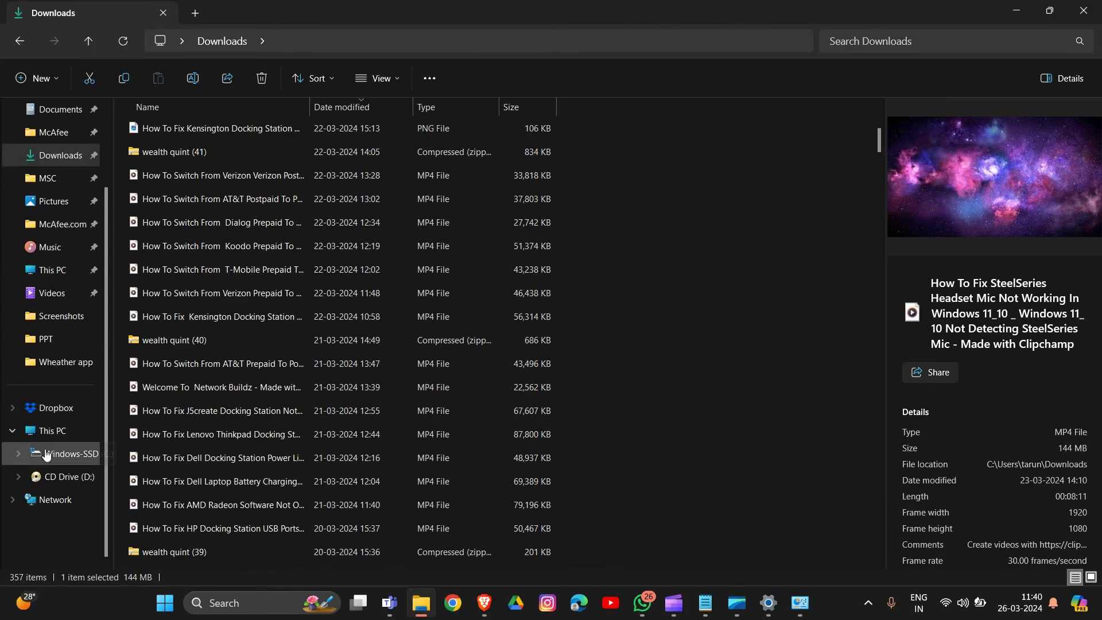
left_click(55, 433)
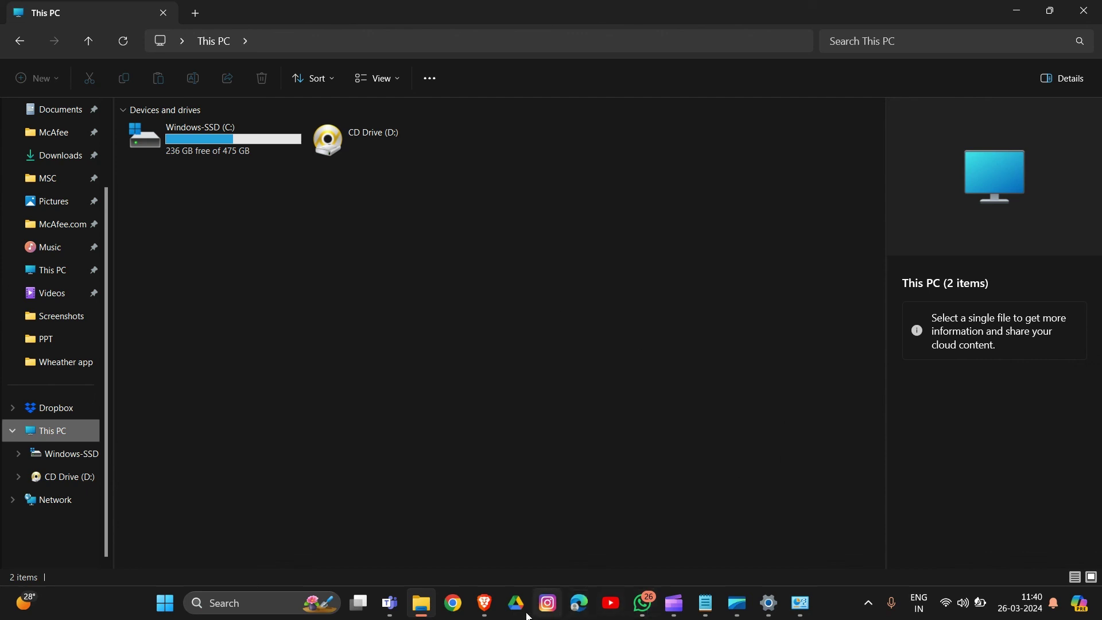
left_click(484, 604)
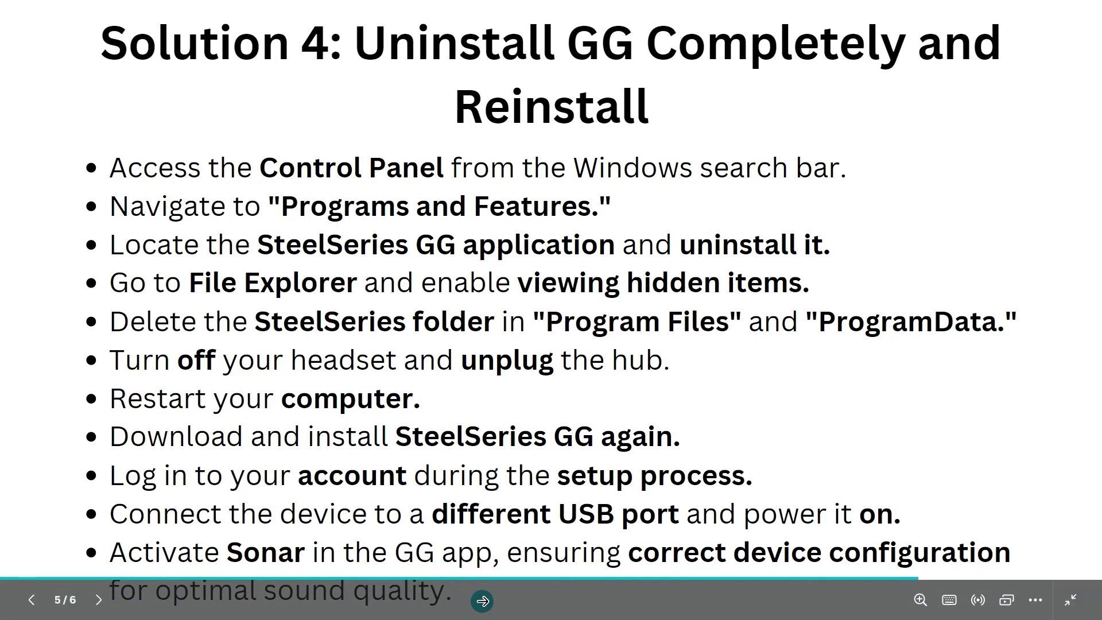